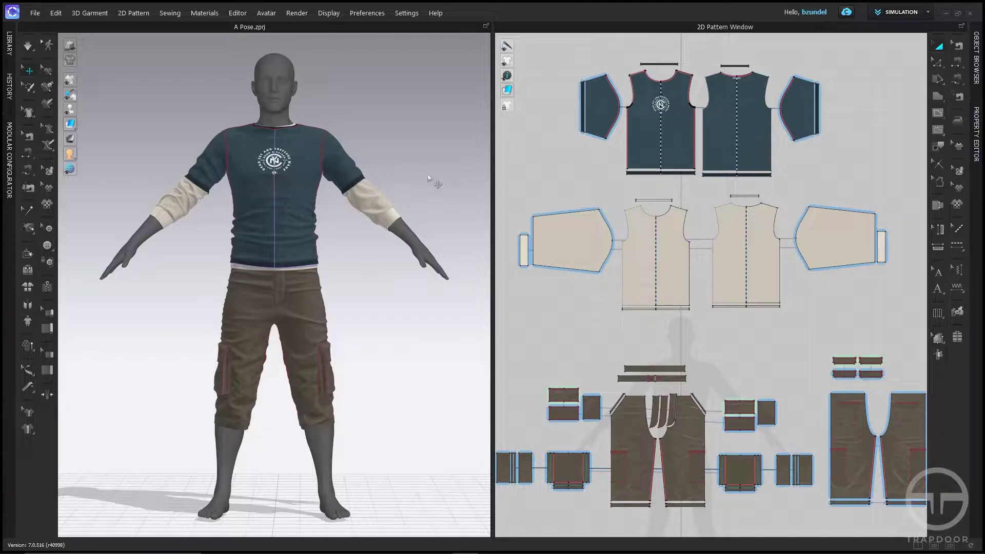
# Switch to the web browser and look through the outfit projects offered in the digital clothing creator's ArtStation store
pyautogui.moveTo(426, 209); pyautogui.dragTo(414, 187, button='right')
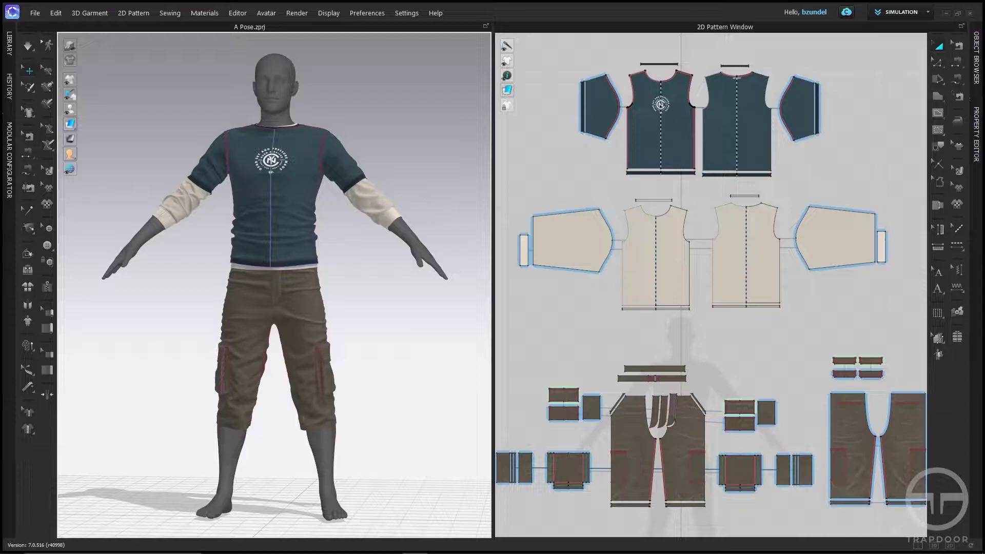
pyautogui.hotkey('alt', 'Tab')
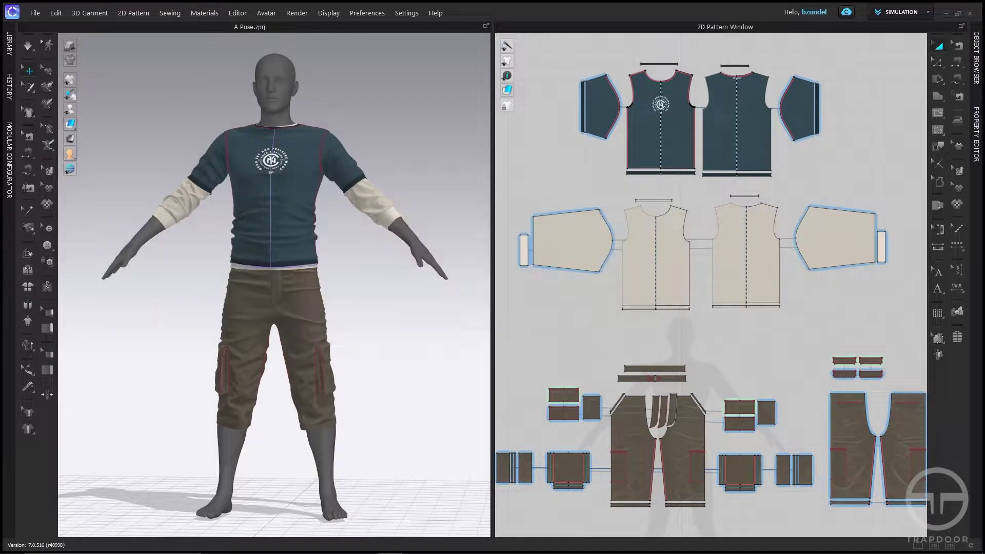
pyautogui.moveTo(0, 102); pyautogui.dragTo(414, 26)
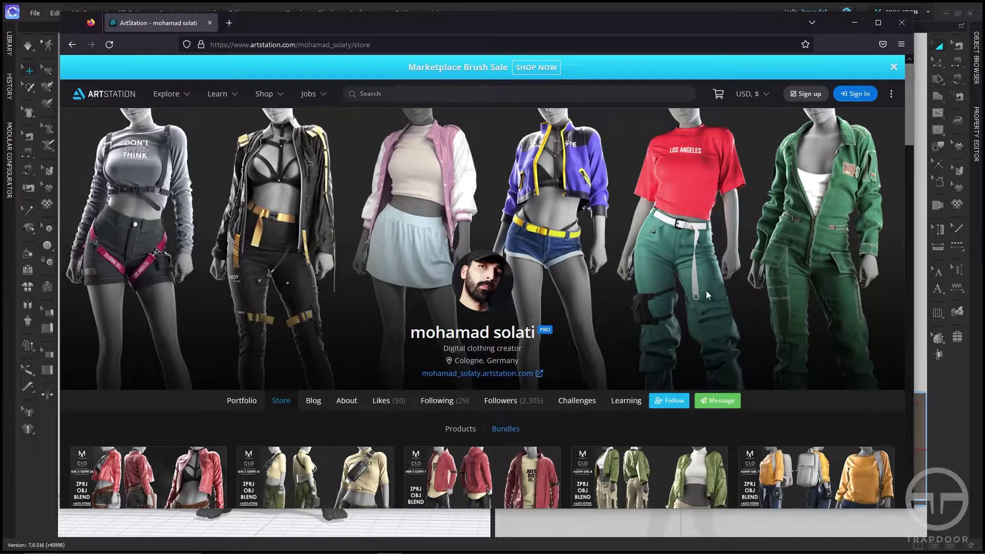
pyautogui.scroll(-15, 704, 288)
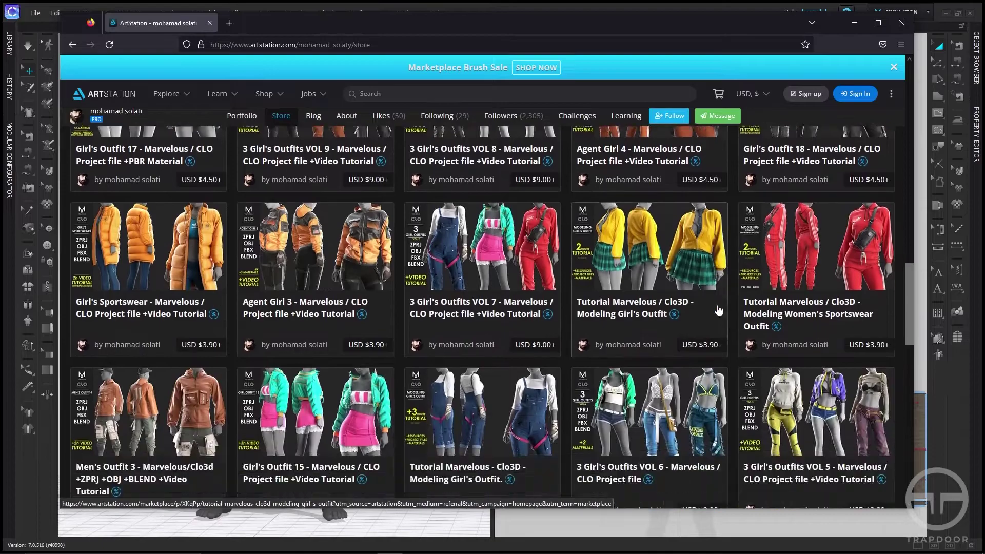
pyautogui.scroll(-12, 718, 311)
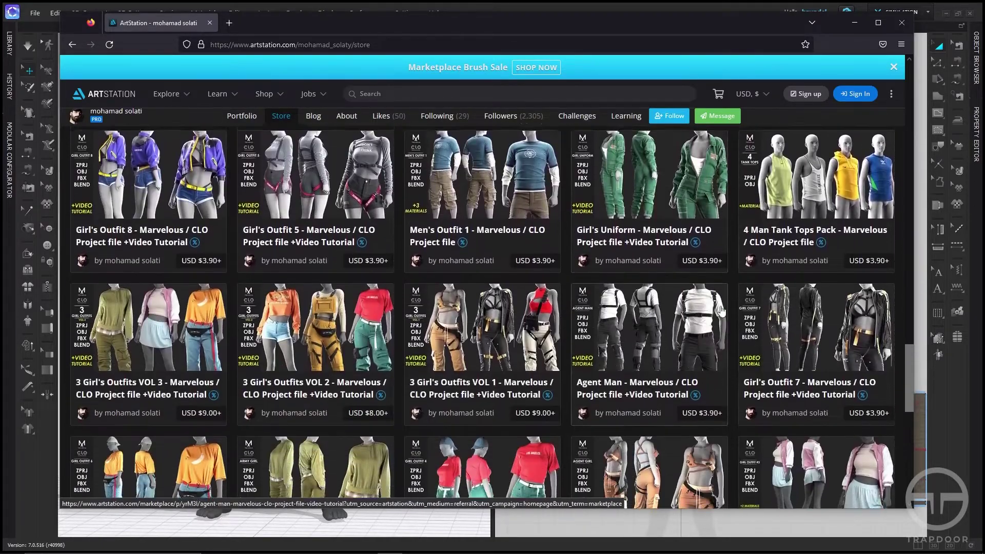
pyautogui.scroll(-10, 720, 310)
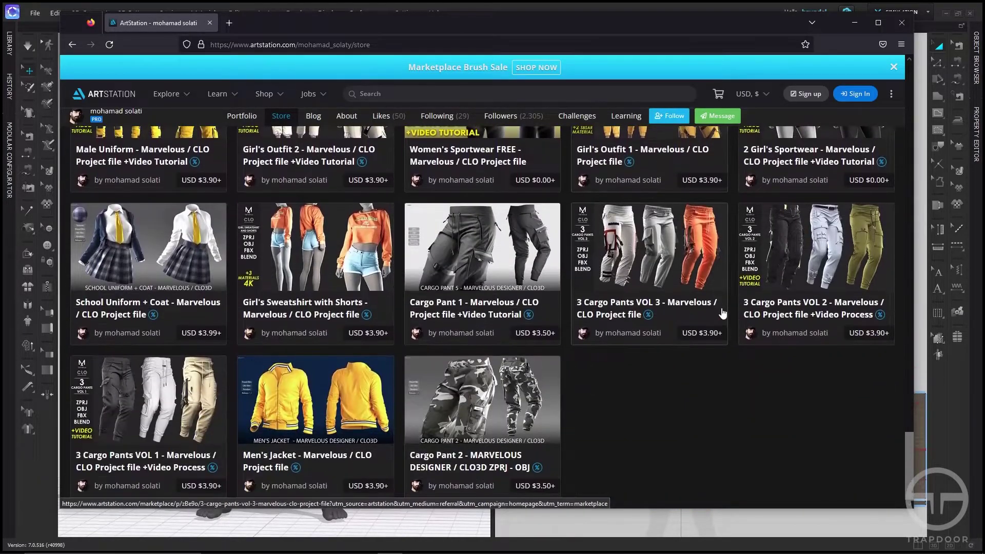
pyautogui.scroll(20, 722, 311)
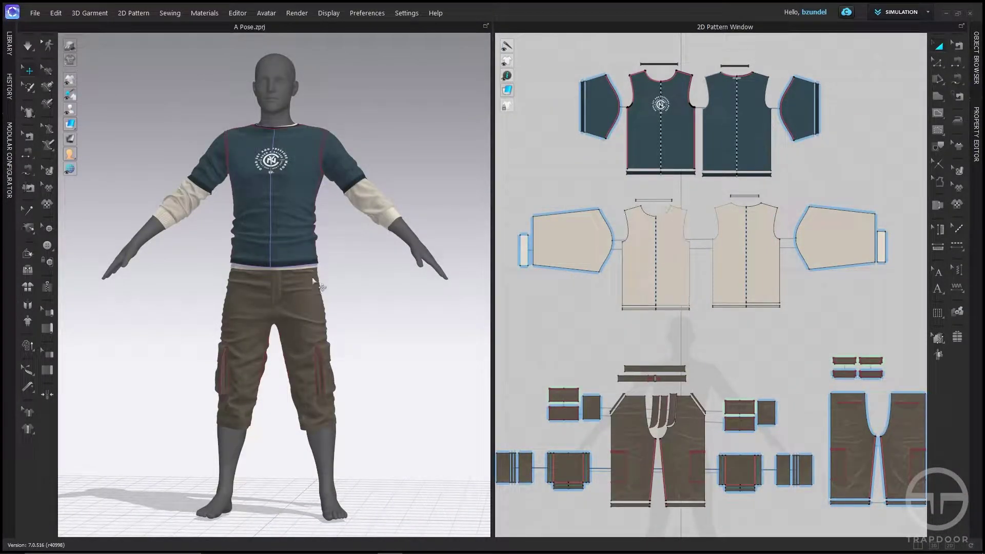
# Return to CLO and start a glTF 2.0 (GLB) export of the outfit named MensCLOExport_Test2.glb in the Export folder
pyautogui.click(386, 311)
pyautogui.moveTo(369, 308)
pyautogui.mouseDown(button='right')
pyautogui.moveTo(153, 321)
pyautogui.moveTo(383, 310)
pyautogui.mouseUp(button='right')
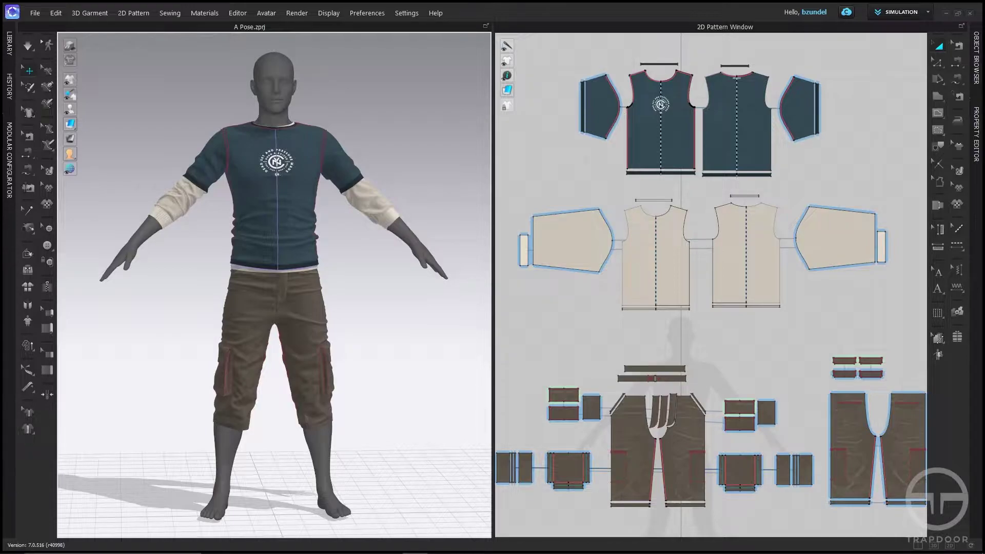
pyautogui.moveTo(404, 122); pyautogui.dragTo(398, 128, button='right')
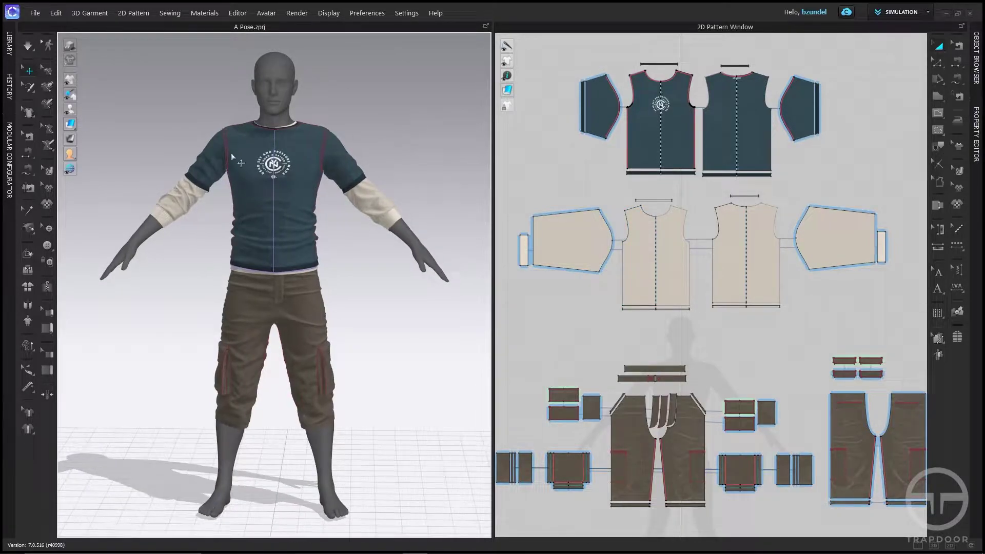
pyautogui.click(34, 13)
pyautogui.moveTo(53, 133)
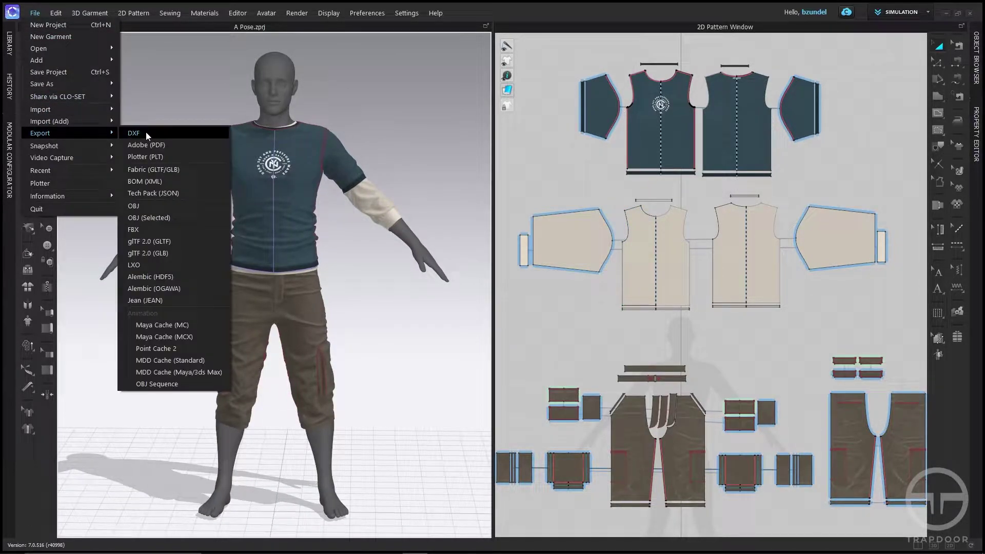
pyautogui.click(163, 256)
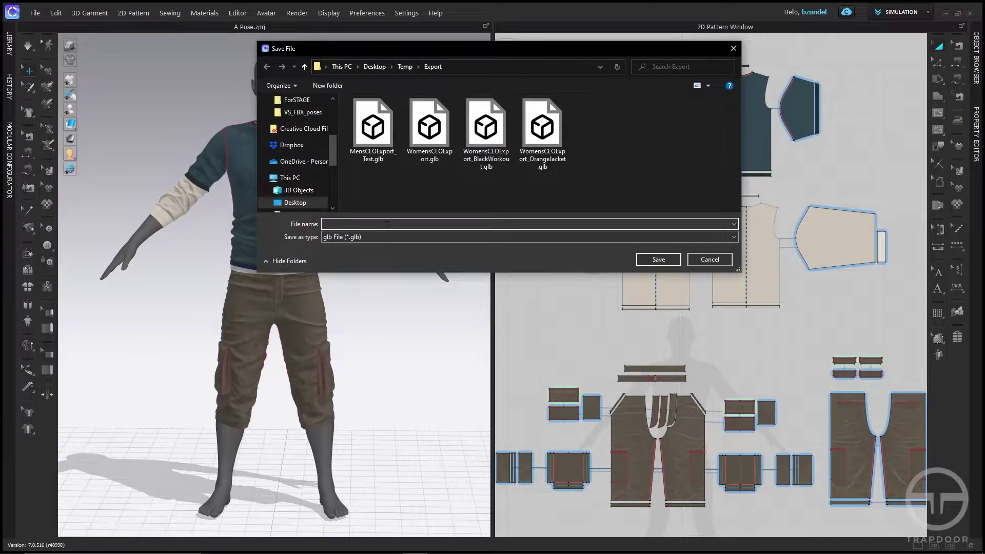
pyautogui.write('Mens')
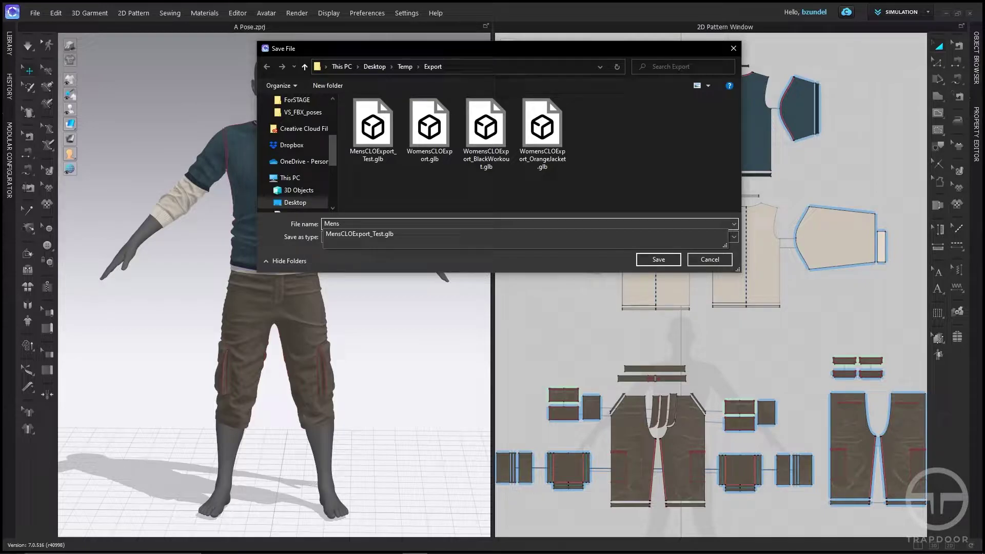
pyautogui.press('Down')
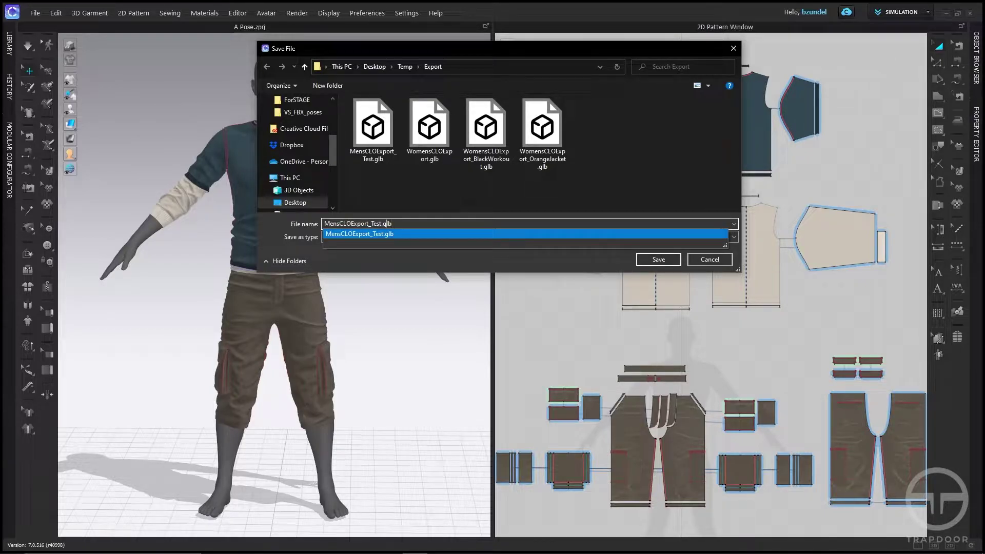
pyautogui.press('Return')
pyautogui.press('Return')
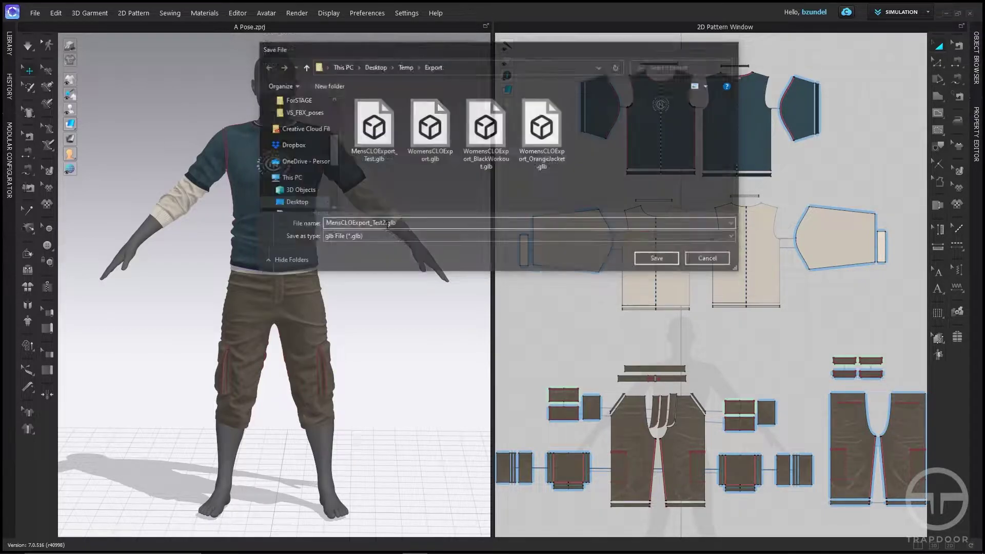
# Exclude all avatars from the GLB export, set the garment thickness to Thick, and run the export
pyautogui.moveTo(478, 86); pyautogui.dragTo(477, 88)
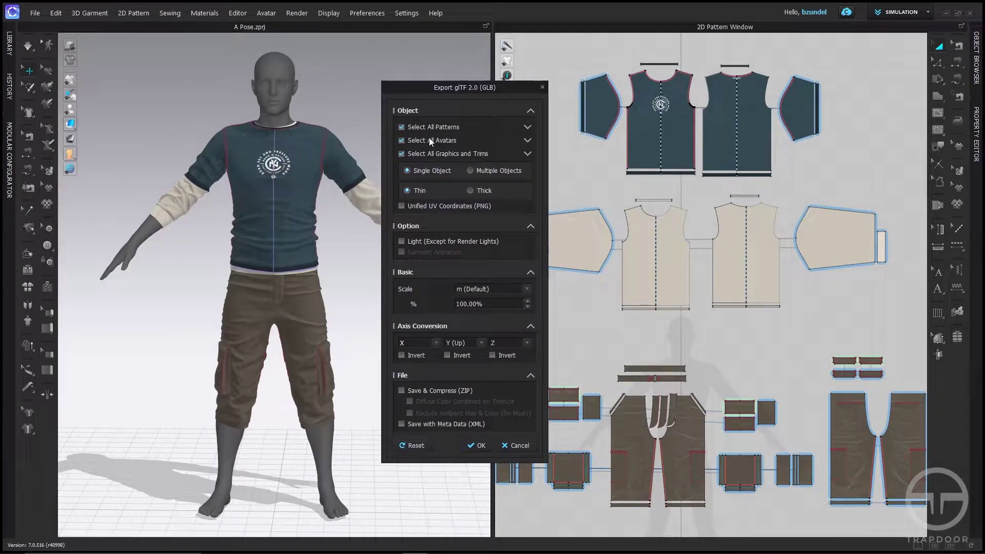
pyautogui.click(401, 140)
pyautogui.click(480, 190)
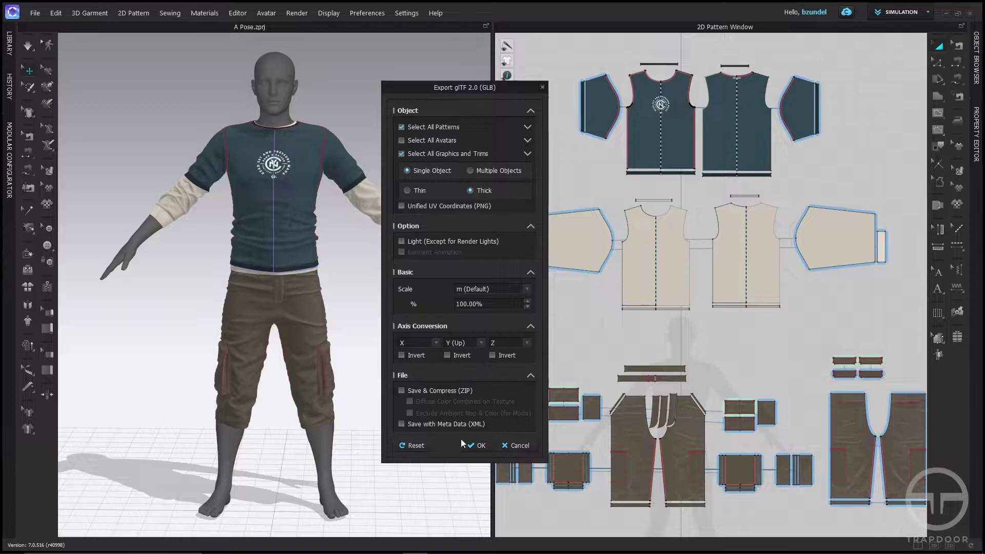
pyautogui.click(481, 446)
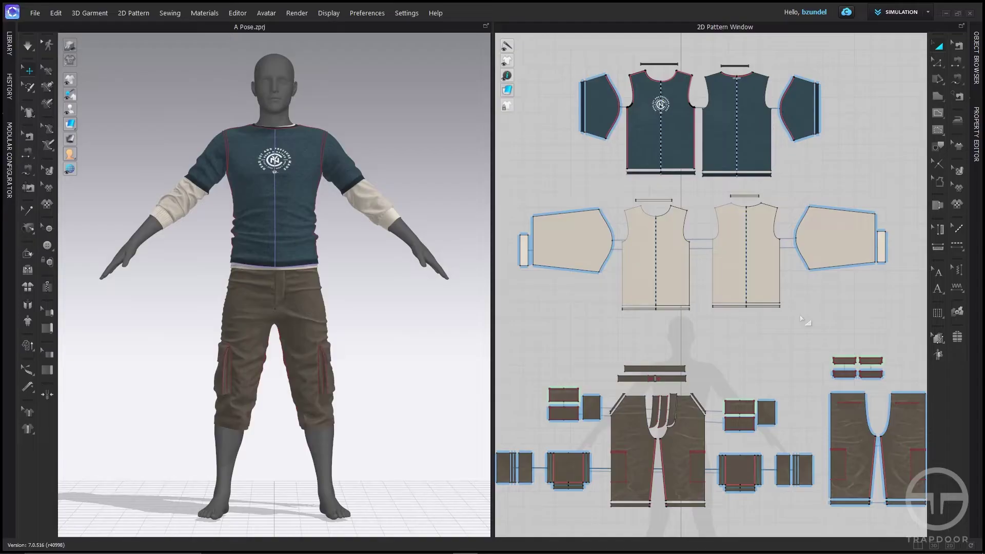
# Switch to STAGE and open the model file MensCLOExport_Test2.glb from the Export folder
pyautogui.hotkey('alt', 'Tab')
pyautogui.press('Tab')
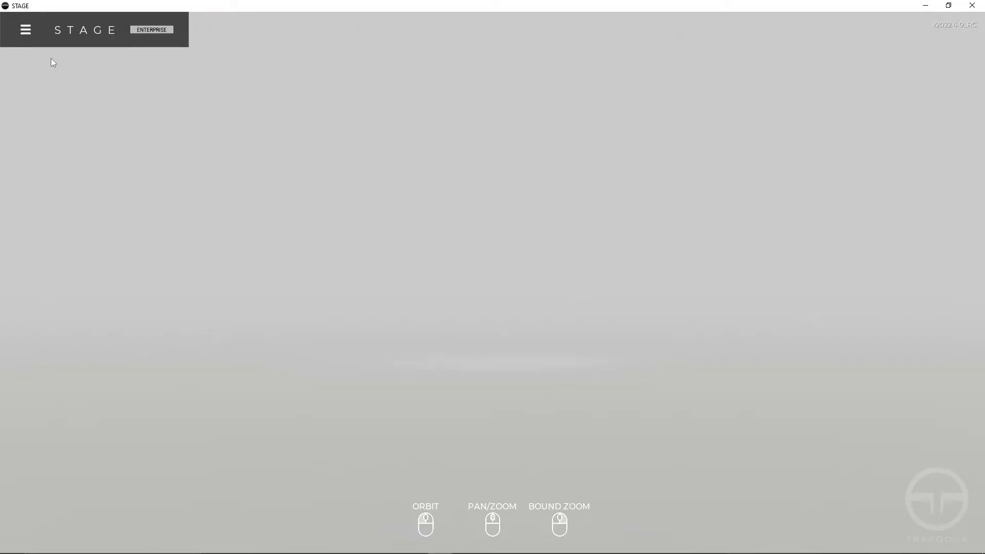
pyautogui.click(26, 29)
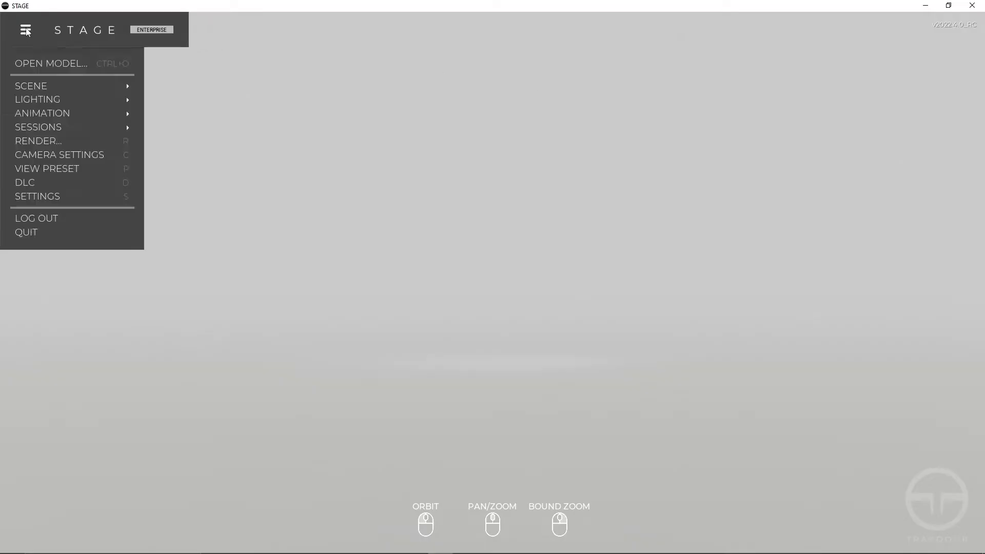
pyautogui.click(38, 64)
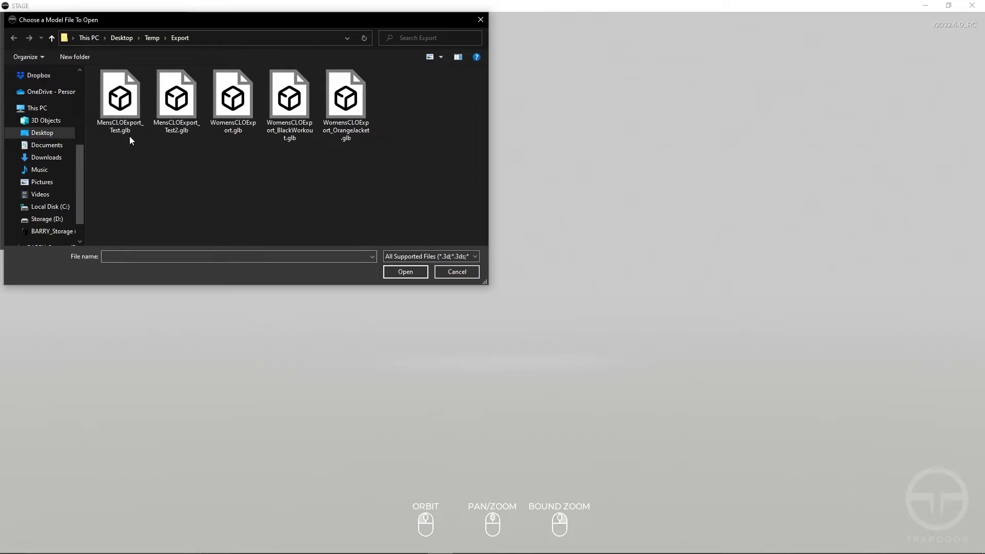
pyautogui.click(129, 116)
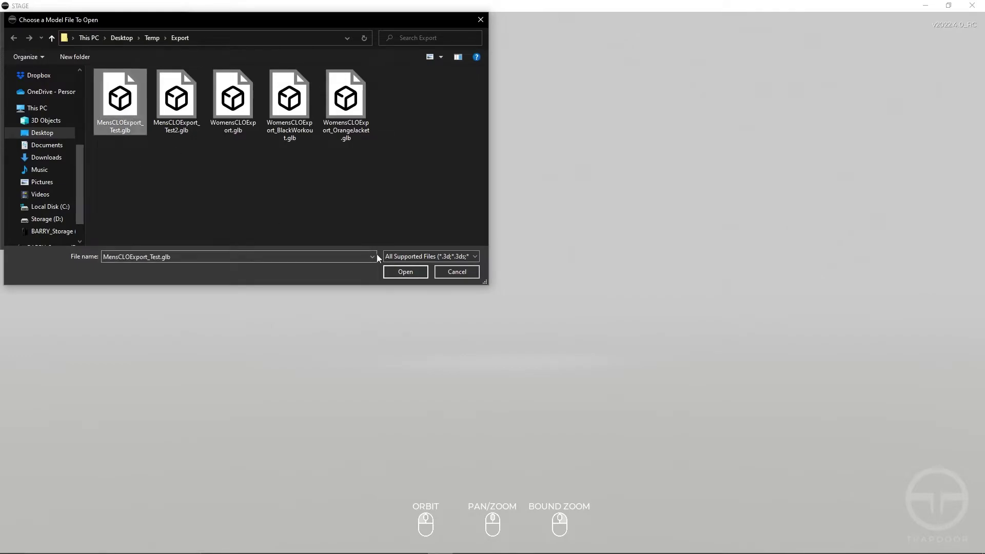
pyautogui.click(176, 102)
pyautogui.click(405, 271)
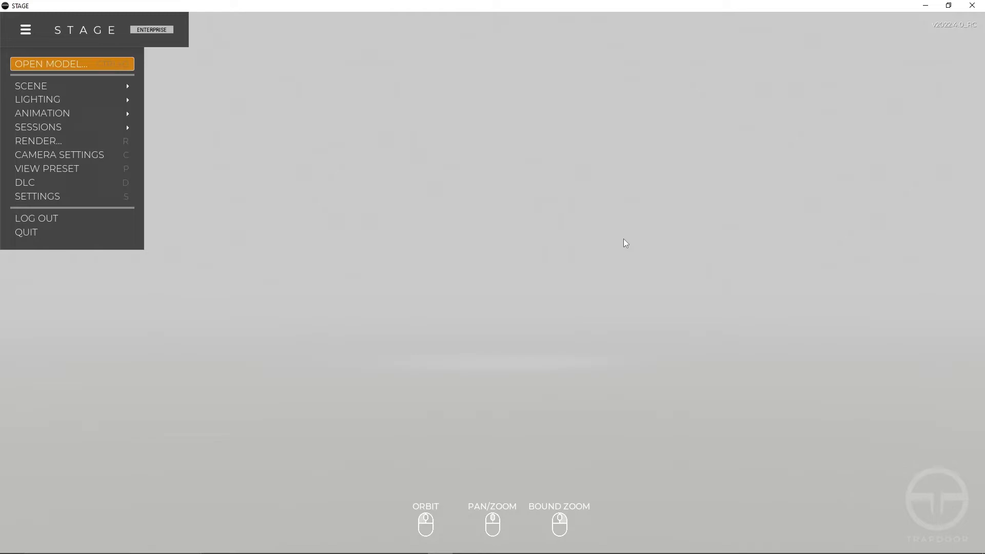
# Switch back to CLO while the model loads and examine the shirt, its chest graphic and the cargo pants on the avatar
pyautogui.hotkey('alt', 'Tab')
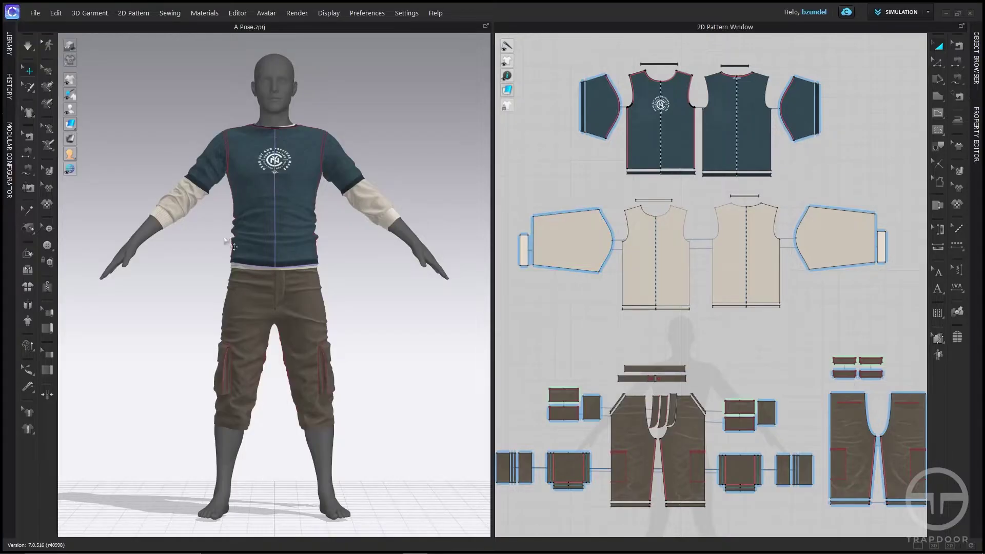
pyautogui.moveTo(373, 306); pyautogui.dragTo(301, 278, button='right')
pyautogui.scroll(8, 301, 278)
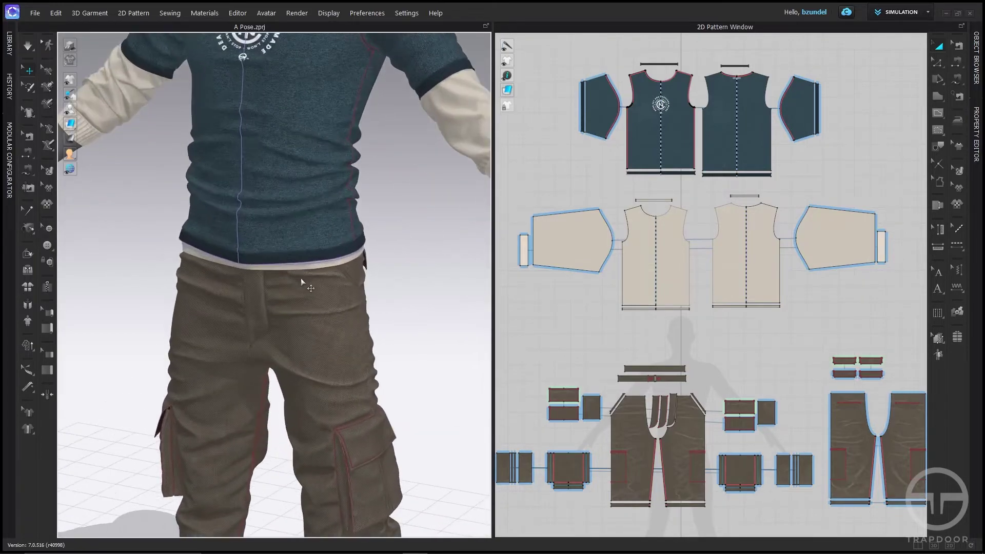
pyautogui.scroll(-10, 307, 315)
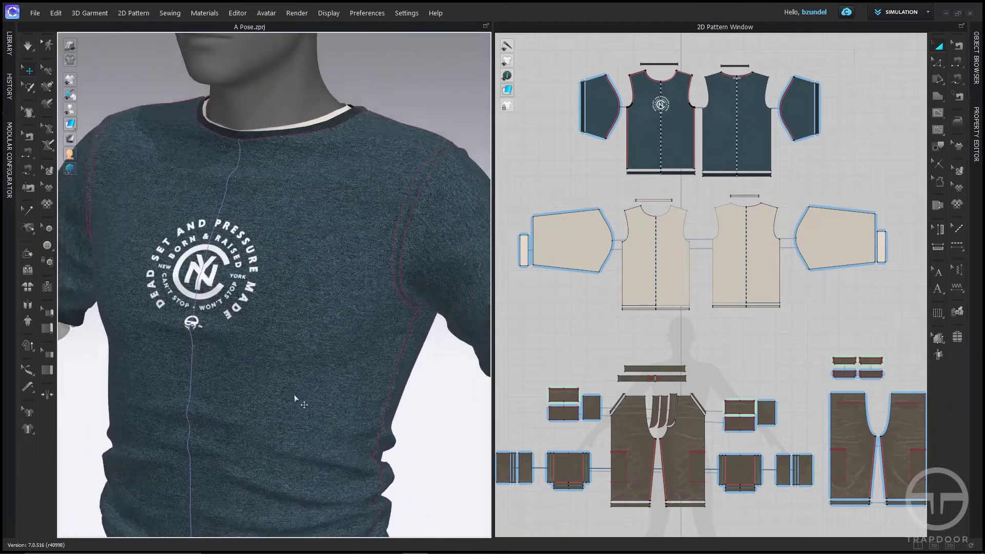
pyautogui.moveTo(333, 413); pyautogui.dragTo(415, 383, button='right')
pyautogui.scroll(3, 284, 393)
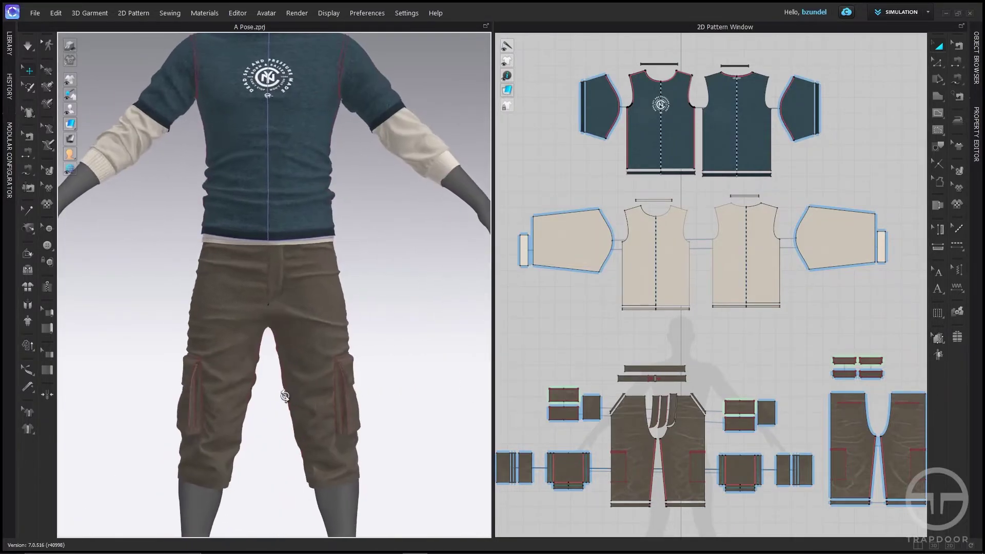
pyautogui.hotkey('alt', 'Tab')
pyautogui.press('Escape')
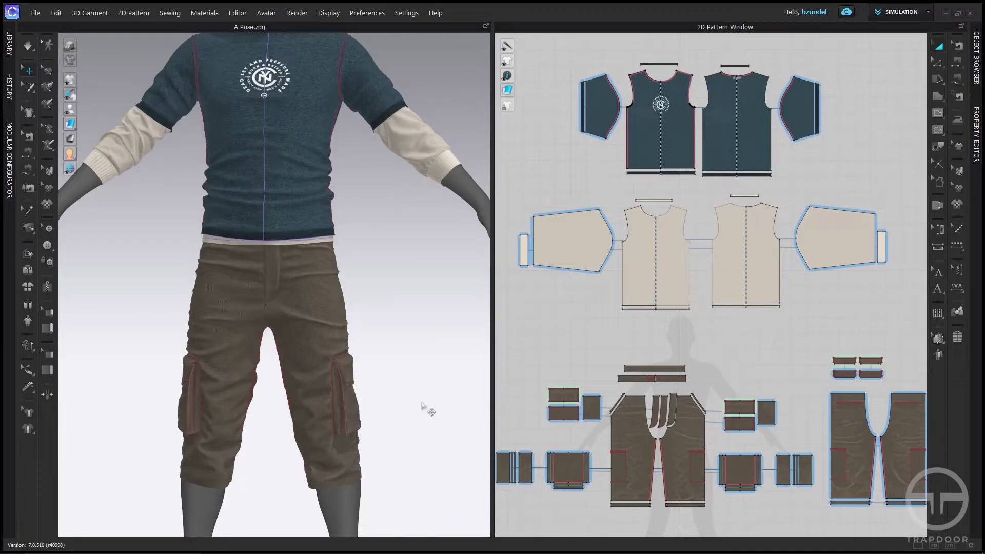
pyautogui.click(946, 15)
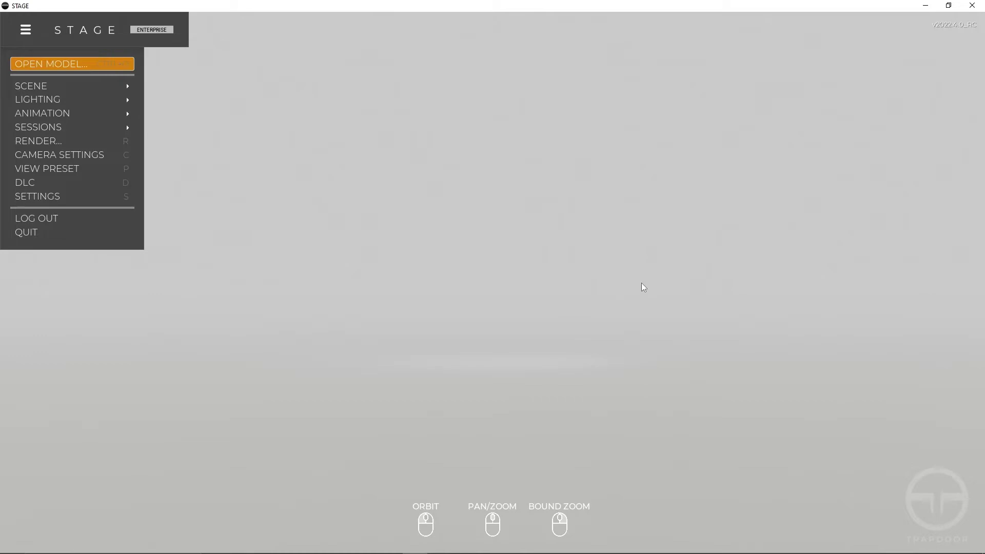
pyautogui.hotkey('alt', 'Tab')
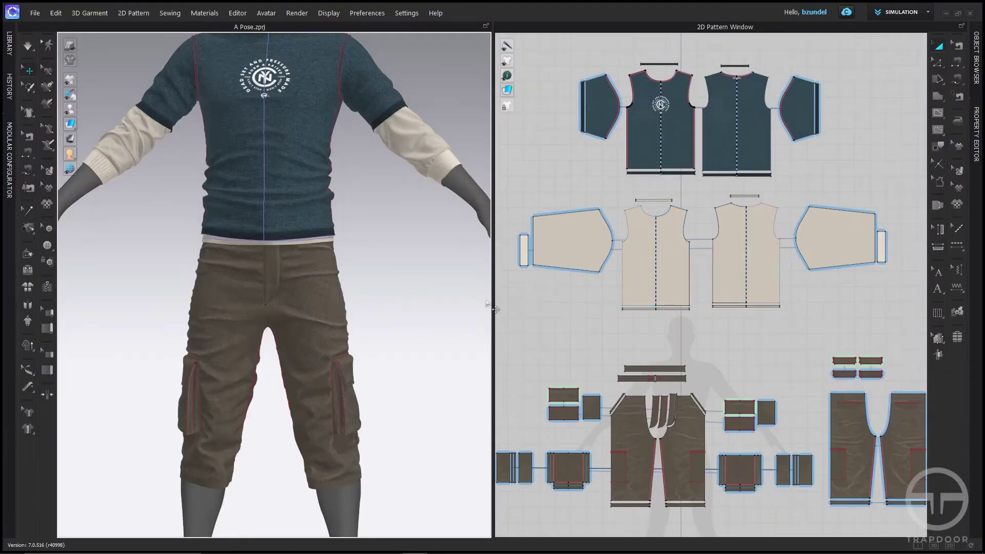
pyautogui.moveTo(378, 286); pyautogui.dragTo(378, 297, button='right')
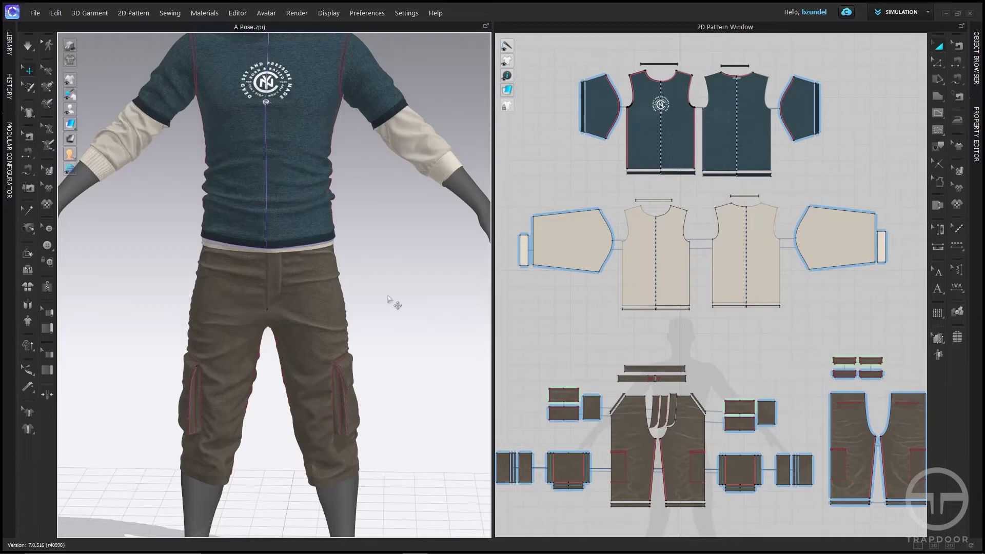
pyautogui.scroll(-5, 384, 288)
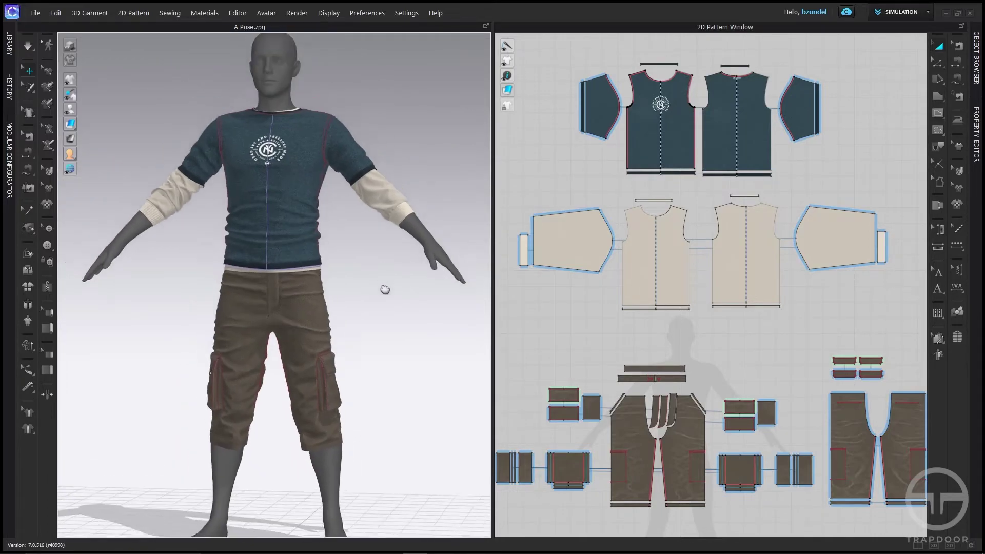
pyautogui.moveTo(385, 287); pyautogui.dragTo(362, 395, button='right')
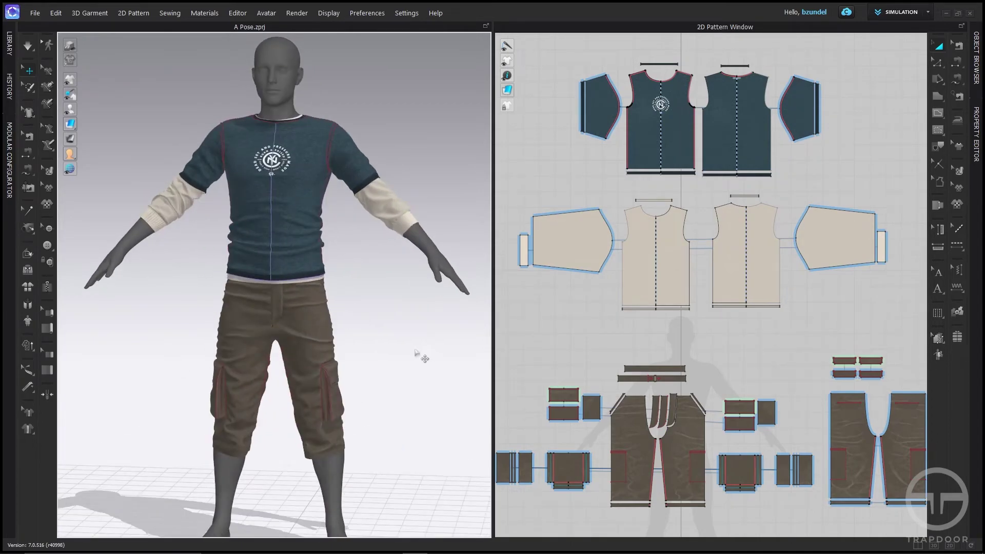
pyautogui.moveTo(419, 352); pyautogui.dragTo(412, 356, button='right')
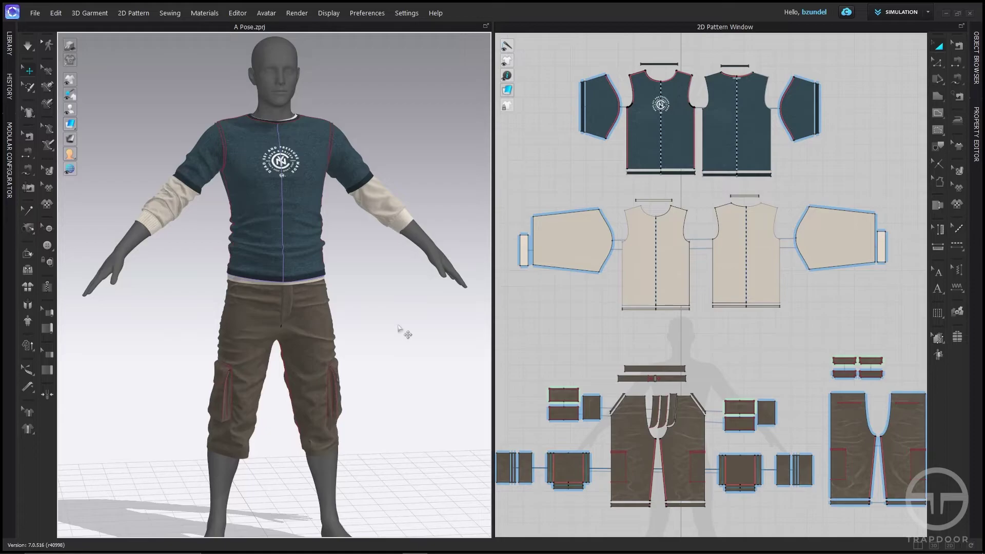
# Switch to STAGE and inspect the imported shirt and cargo pants from the front
pyautogui.hotkey('alt', 'Tab')
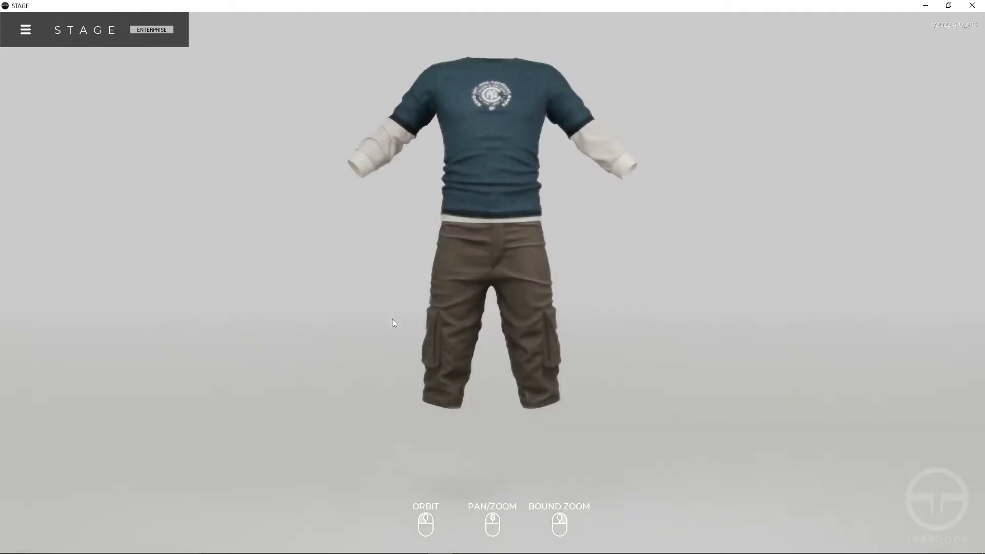
pyautogui.moveTo(639, 286); pyautogui.dragTo(618, 288)
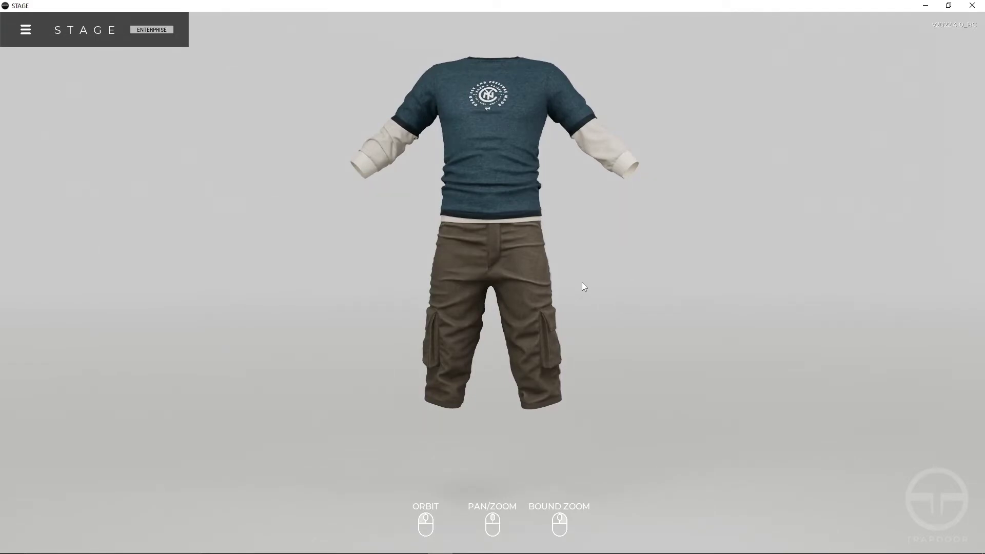
# Switch to CLO to compare the original outfit with the imported garments, and return to the model in STAGE
pyautogui.moveTo(626, 255); pyautogui.dragTo(533, 300)
pyautogui.hotkey('alt', 'Tab')
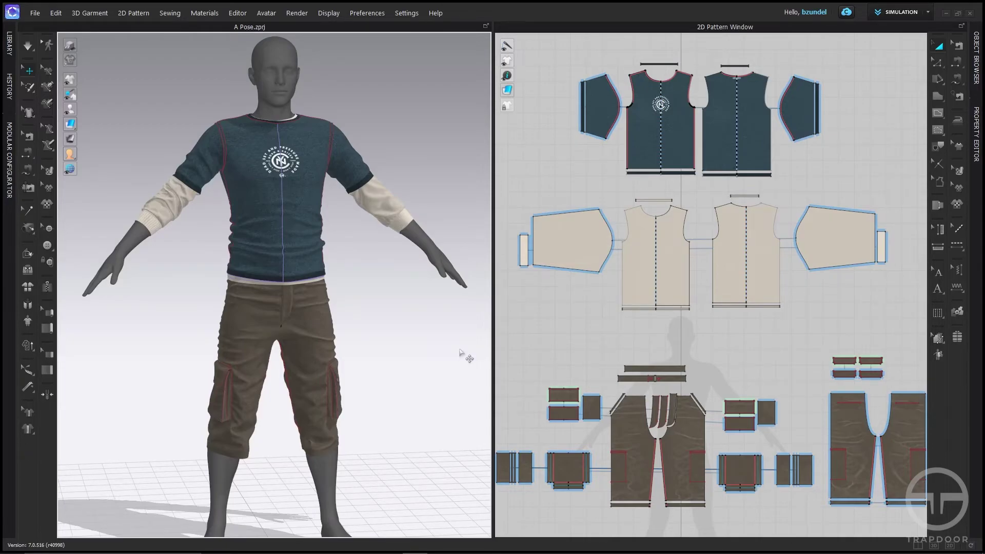
pyautogui.hotkey('alt', 'Tab')
pyautogui.click(410, 292)
pyautogui.moveTo(552, 270); pyautogui.dragTo(651, 279)
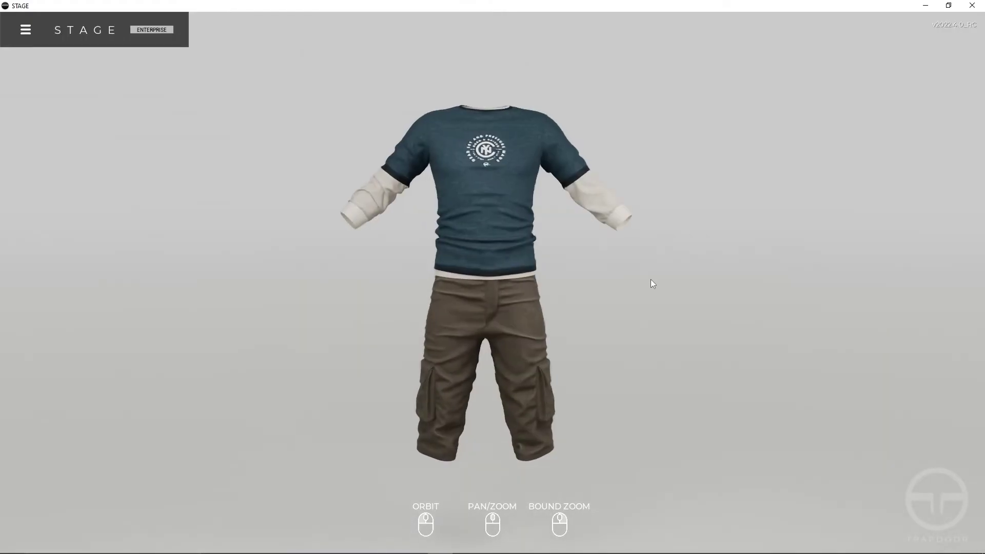
# Examine the shirt's chest graphic and fabric texture up close, and review the whole outfit from the front
pyautogui.scroll(5, 657, 285)
pyautogui.scroll(8, 659, 289)
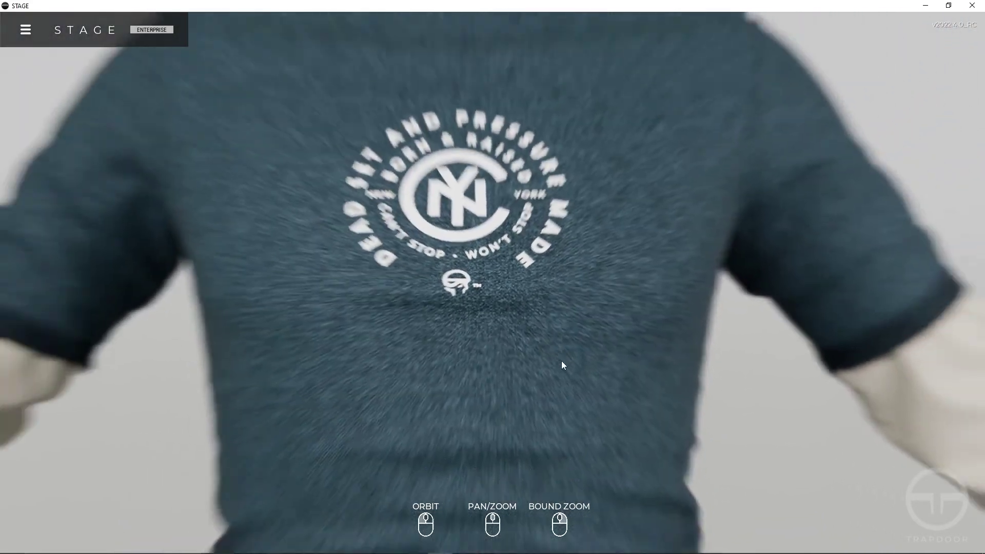
pyautogui.scroll(-2, 562, 361)
pyautogui.moveTo(492, 308); pyautogui.dragTo(672, 388)
pyautogui.scroll(-4, 593, 298)
pyautogui.scroll(2, 673, 387)
pyautogui.scroll(-4, 563, 337)
pyautogui.moveTo(461, 308); pyautogui.dragTo(636, 335)
pyautogui.scroll(-3, 636, 335)
pyautogui.moveTo(589, 303); pyautogui.dragTo(571, 337, button='middle')
pyautogui.moveTo(571, 336); pyautogui.dragTo(608, 318)
pyautogui.moveTo(602, 321); pyautogui.dragTo(598, 320, button='middle')
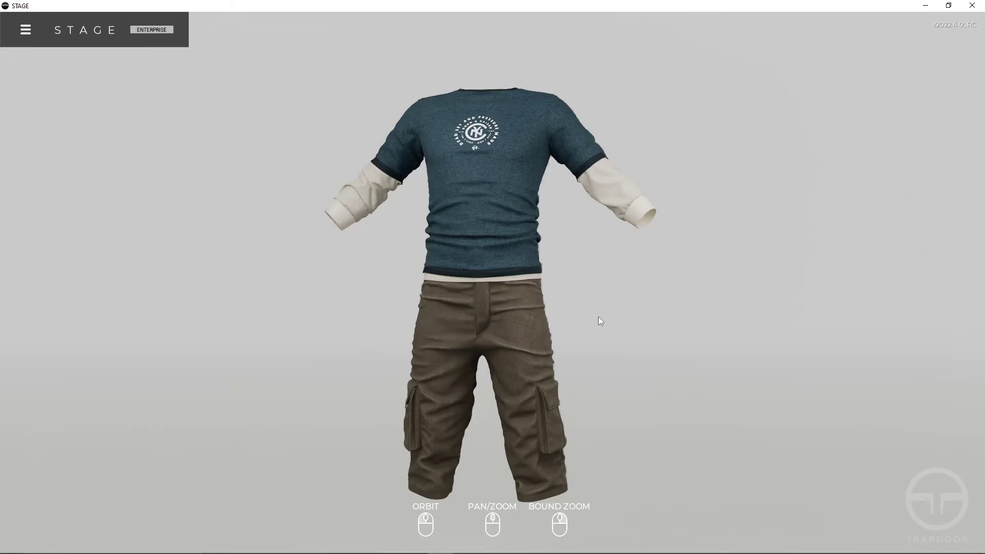
# Inspect the outfit's side profile with its sleeve and cargo pocket, and return to a front view of the garments
pyautogui.moveTo(620, 325); pyautogui.dragTo(559, 327)
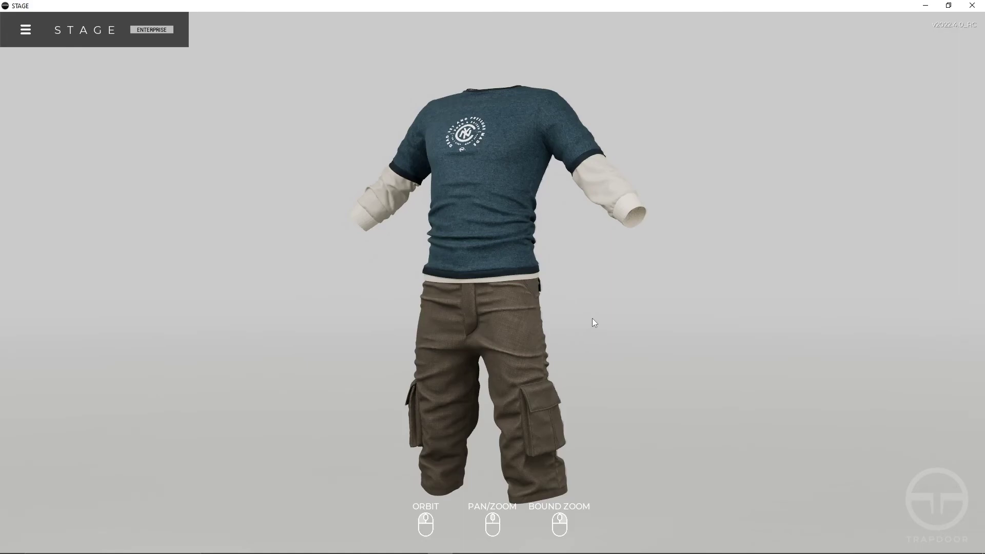
pyautogui.moveTo(589, 321); pyautogui.dragTo(398, 359)
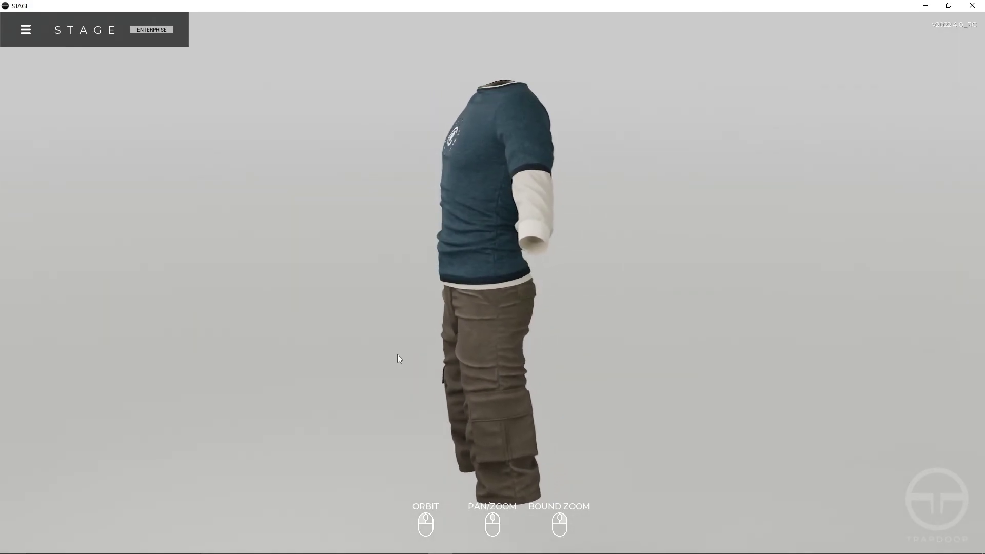
pyautogui.scroll(3, 468, 345)
pyautogui.moveTo(467, 345); pyautogui.dragTo(628, 291)
pyautogui.moveTo(516, 310); pyautogui.dragTo(475, 272)
pyautogui.scroll(-5, 504, 331)
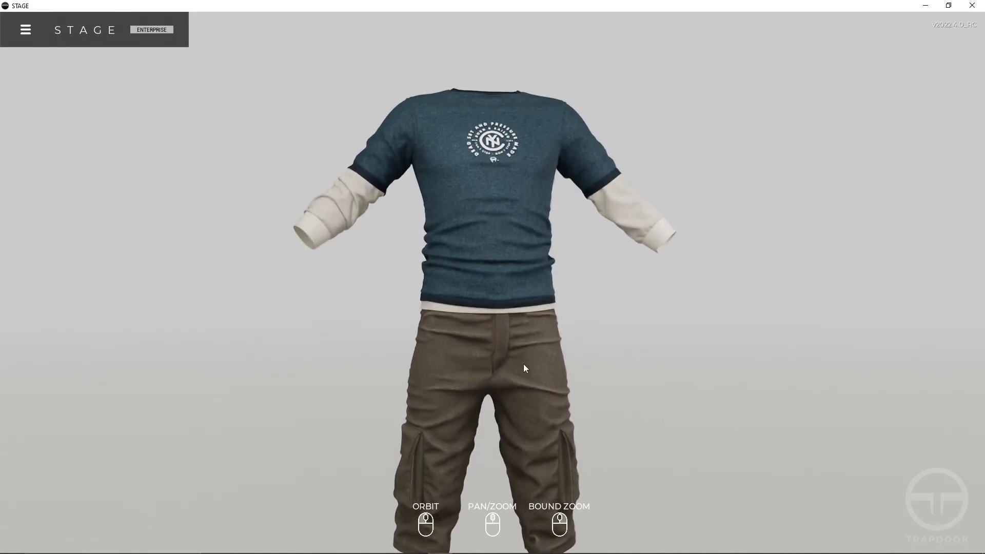